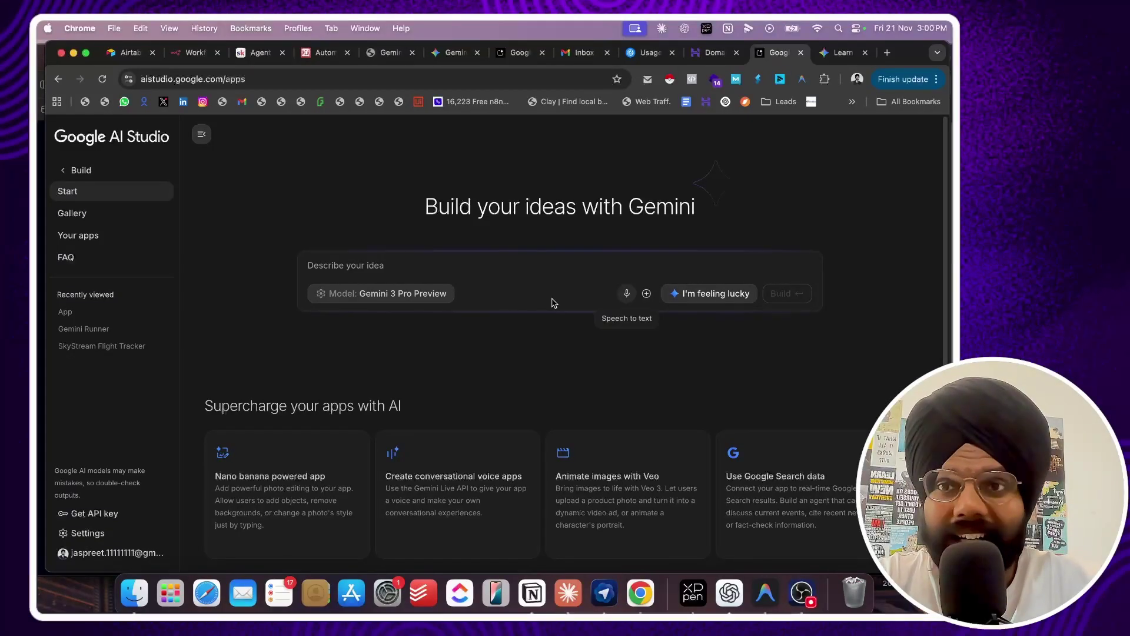
Find Gemini 3's Humanity's Last Exam score, highlight 37.5, and return to the Gemini about page.
left_click(843, 52)
scroll(460, 406, "down", 10)
scroll(460, 406, "down", 8)
scroll(460, 406, "down", 8)
scroll(460, 405, "down", 8)
scroll(460, 405, "down", 8)
scroll(460, 405, "down", 8)
scroll(460, 406, "down", 8)
scroll(461, 406, "down", 10)
scroll(460, 406, "up", 10)
scroll(460, 406, "down", 8)
left_click(843, 52)
left_click_drag(222, 221, 292, 229)
left_click_drag(155, 228, 195, 227)
scroll(566, 278, "down", 2)
scroll(565, 278, "up", 2)
left_click(785, 53)
scroll(552, 336, "up", 5)
scroll(552, 340, "up", 5)
Open the InfoGenius gallery app in a new tab, then show the Your apps list.
left_click(727, 53)
left_click(92, 215)
scroll(392, 393, "down", 5)
scroll(391, 392, "down", 5)
scroll(390, 392, "down", 5)
scroll(392, 392, "down", 5)
scroll(392, 392, "down", 5)
scroll(392, 393, "down", 3)
scroll(392, 392, "up", 5)
scroll(391, 392, "up", 3)
scroll(391, 392, "down", 3)
scroll(391, 393, "up", 3)
middle_click(560, 265)
left_click(78, 235)
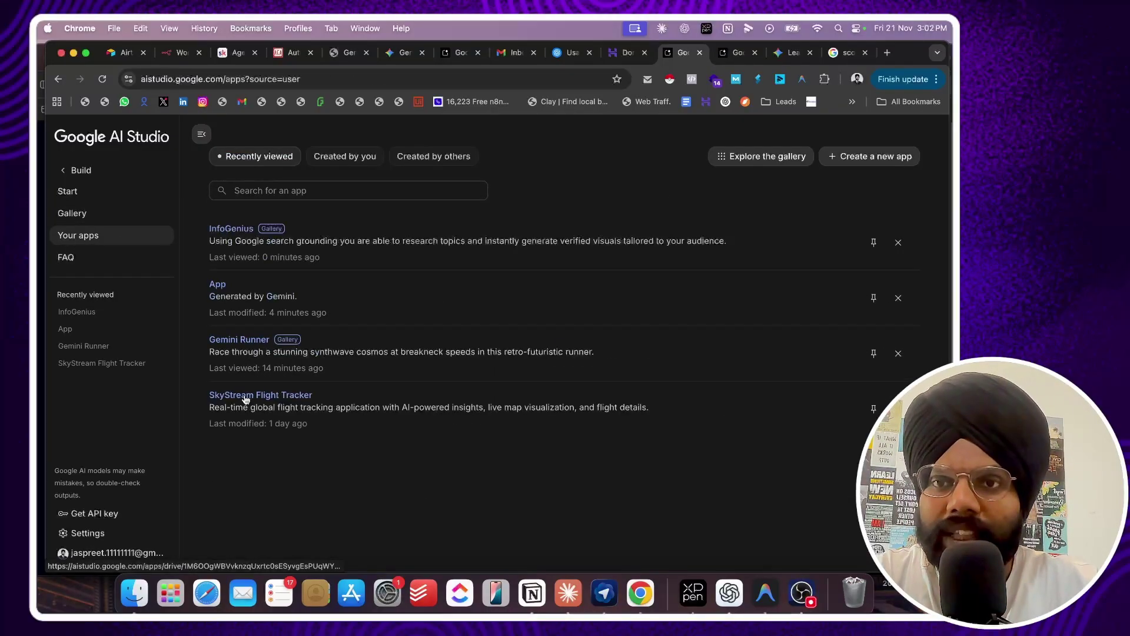
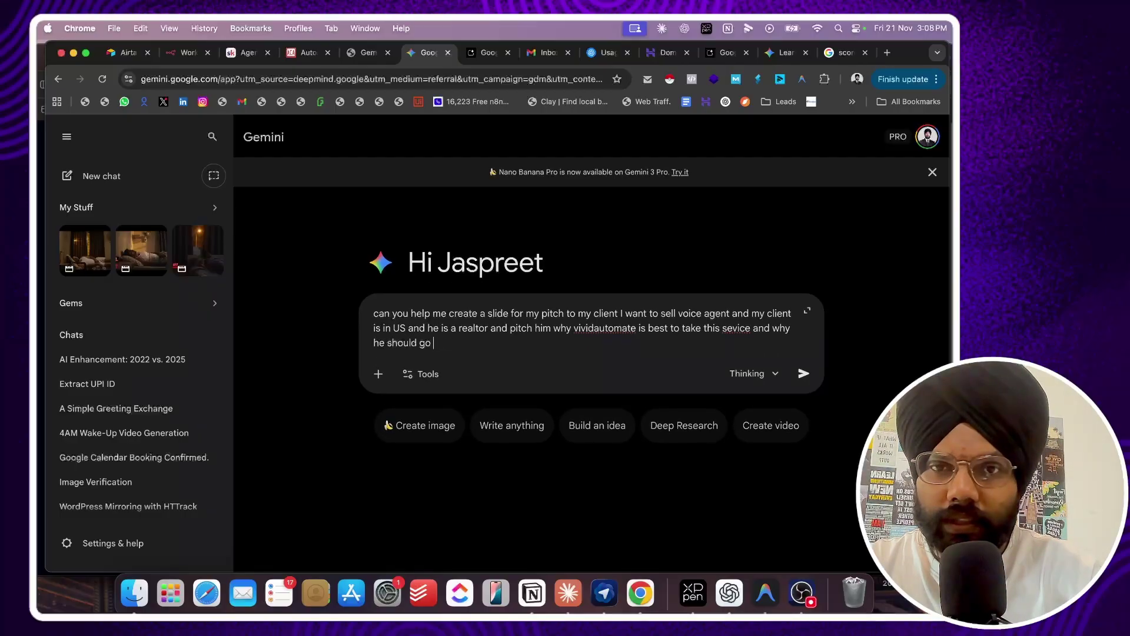
type("ice a")
type("fornia")
Submit the prompt for a VividAutomate voice-agent pitch aimed at a California realtor.
key("Return")
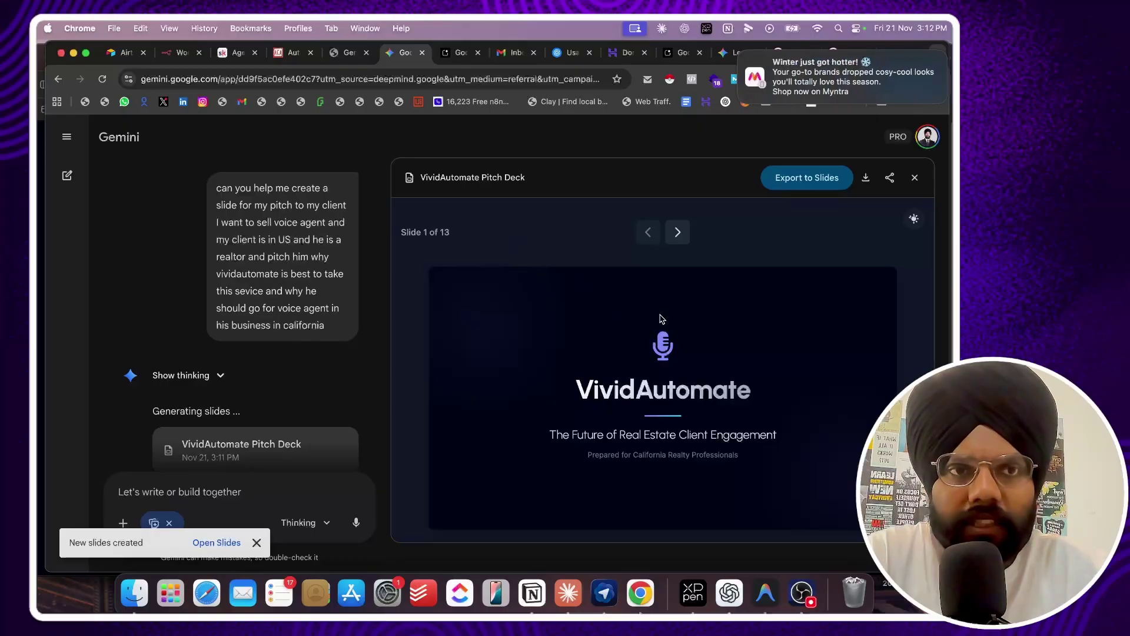
Step from the title slide through 'Meet Your New 24/7 Super-Agent' to slide 5.
left_click(678, 232)
left_click(648, 232)
left_click(678, 232)
left_click(679, 233)
left_click(679, 234)
left_click(679, 233)
Advance from slide 6 to the 'Why VividAutomate?' comparison slide.
left_click(679, 231)
left_click(680, 233)
left_click(680, 233)
left_click(681, 233)
View the Case Study, Investment Options and Questions slides, then switch to another app.
left_click(679, 231)
left_click(648, 232)
left_click(674, 235)
left_click(678, 236)
left_click(678, 235)
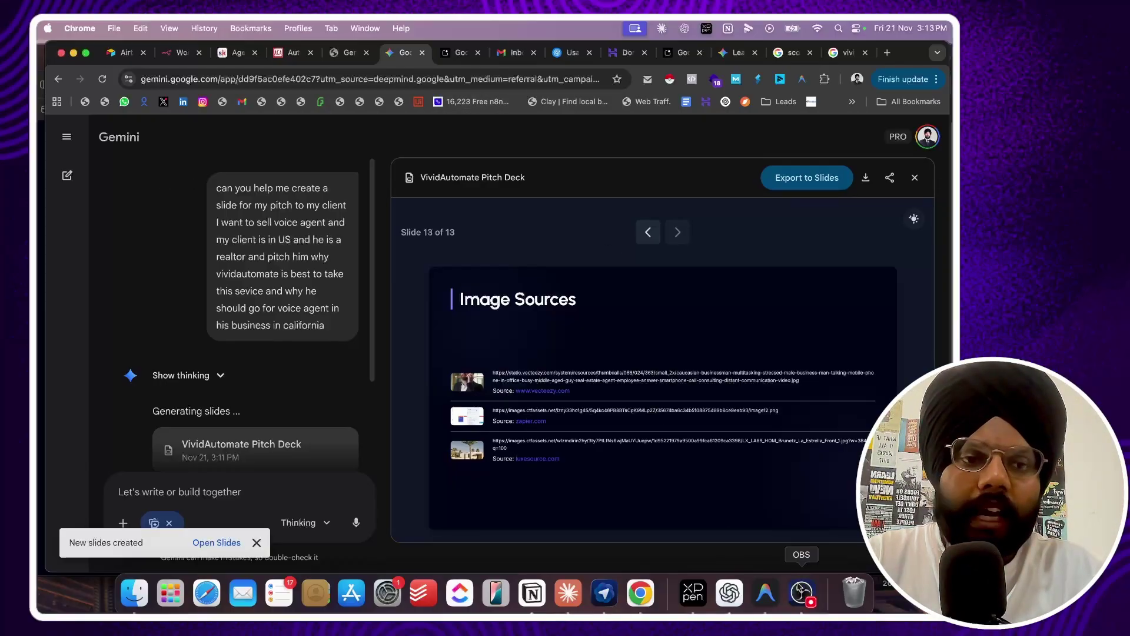
left_click(803, 593)
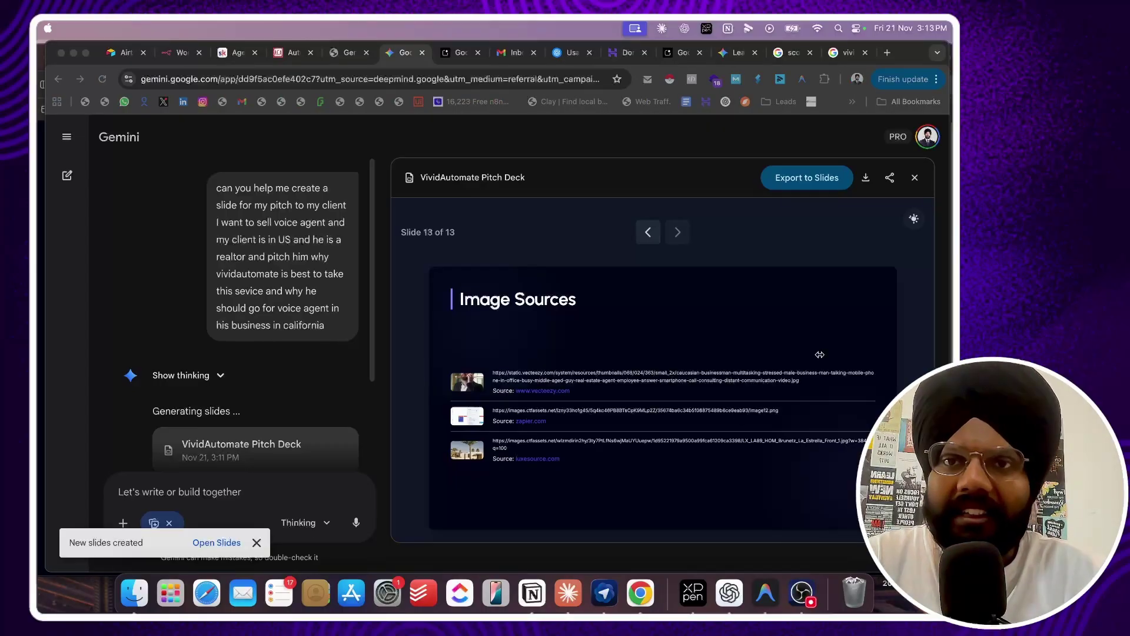